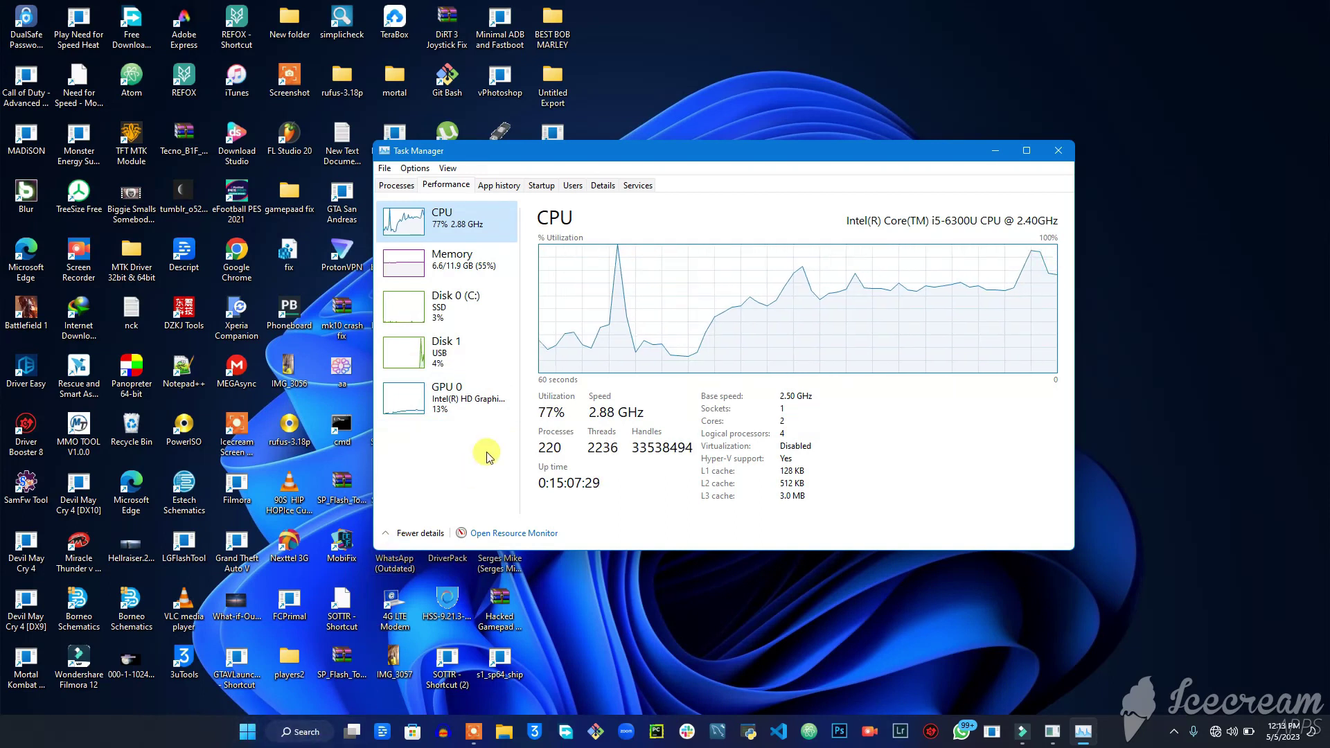
Launch Device Manager from the Recent list in Windows Search
left_click(307, 734)
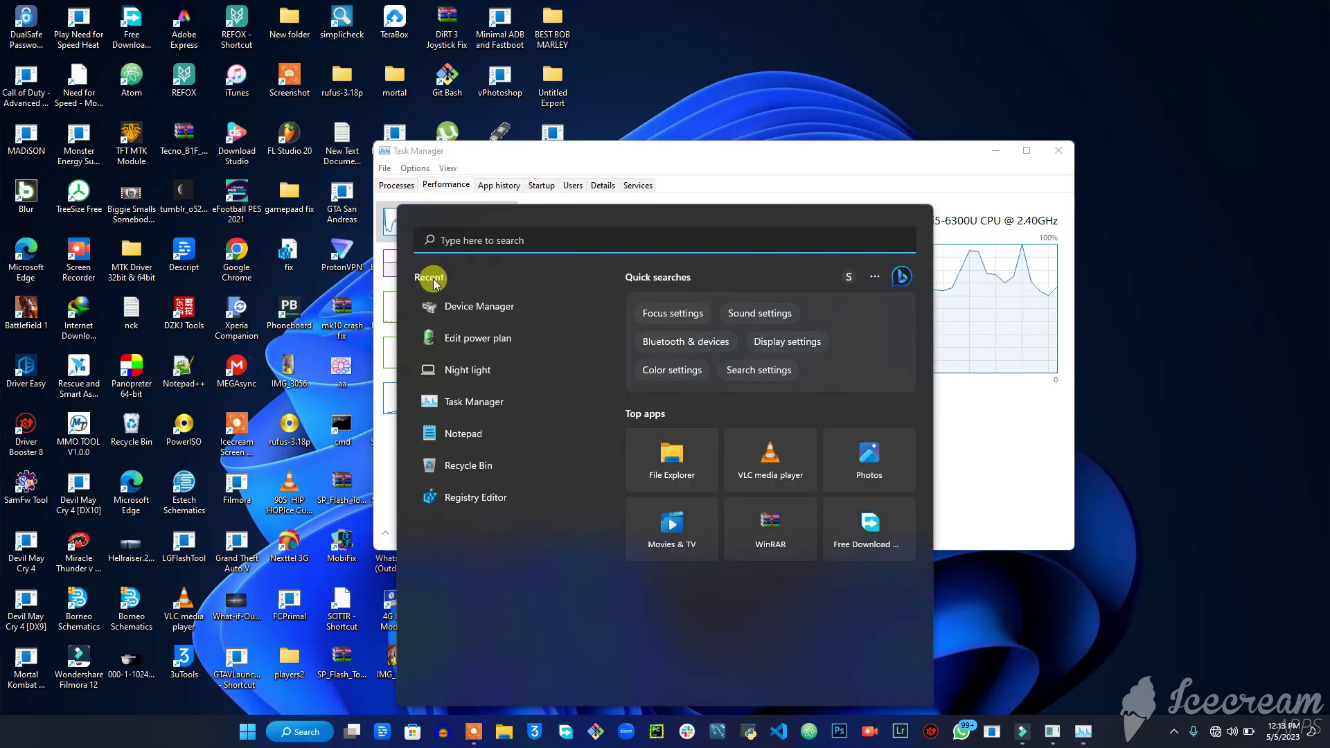
left_click(500, 309)
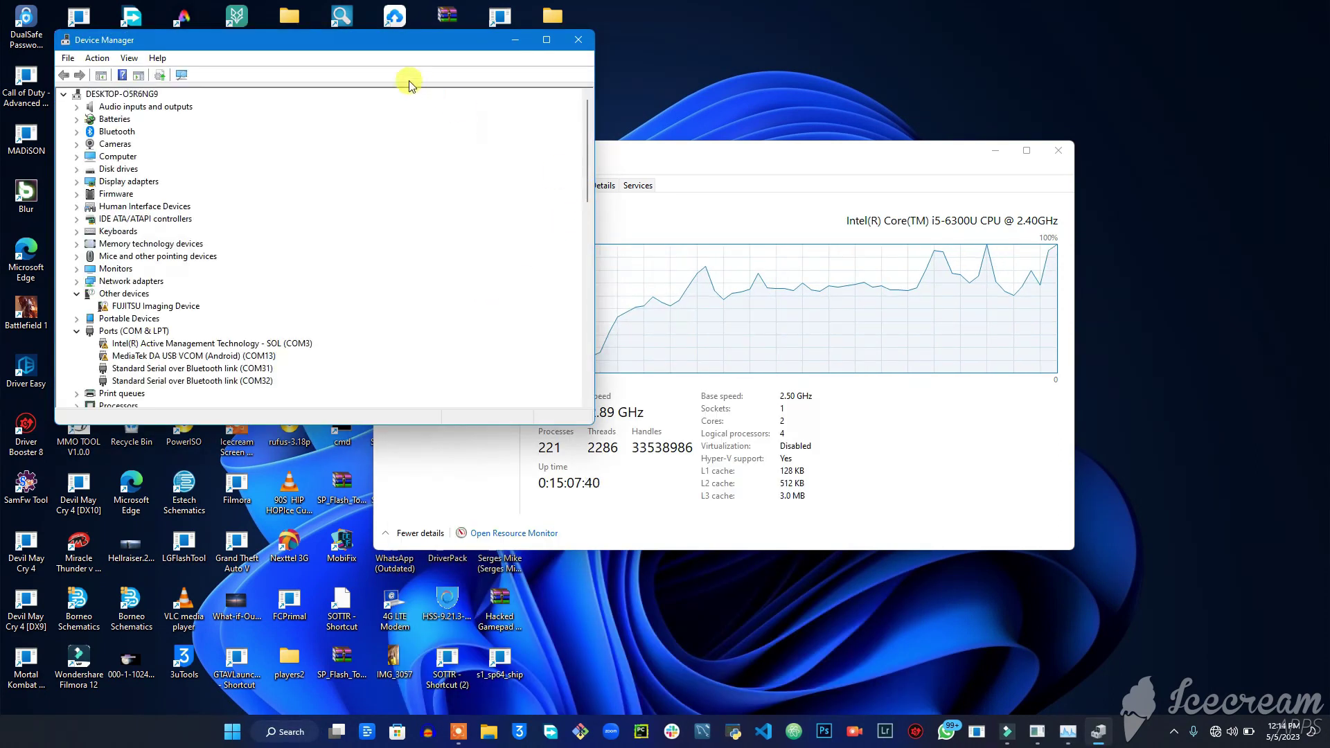
left_click_drag(385, 47, 716, 113)
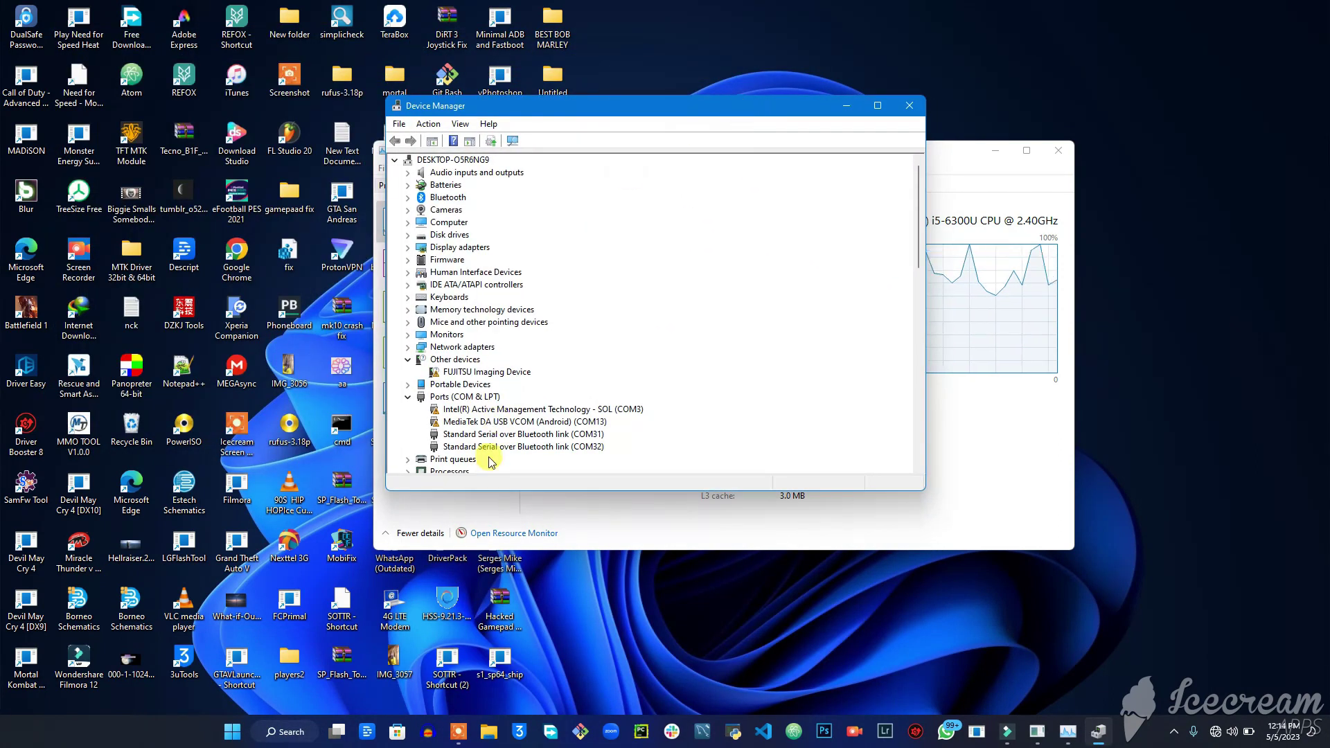
scroll(519, 382, "down", 2)
scroll(518, 382, "down", 1)
scroll(517, 377, "down", 1)
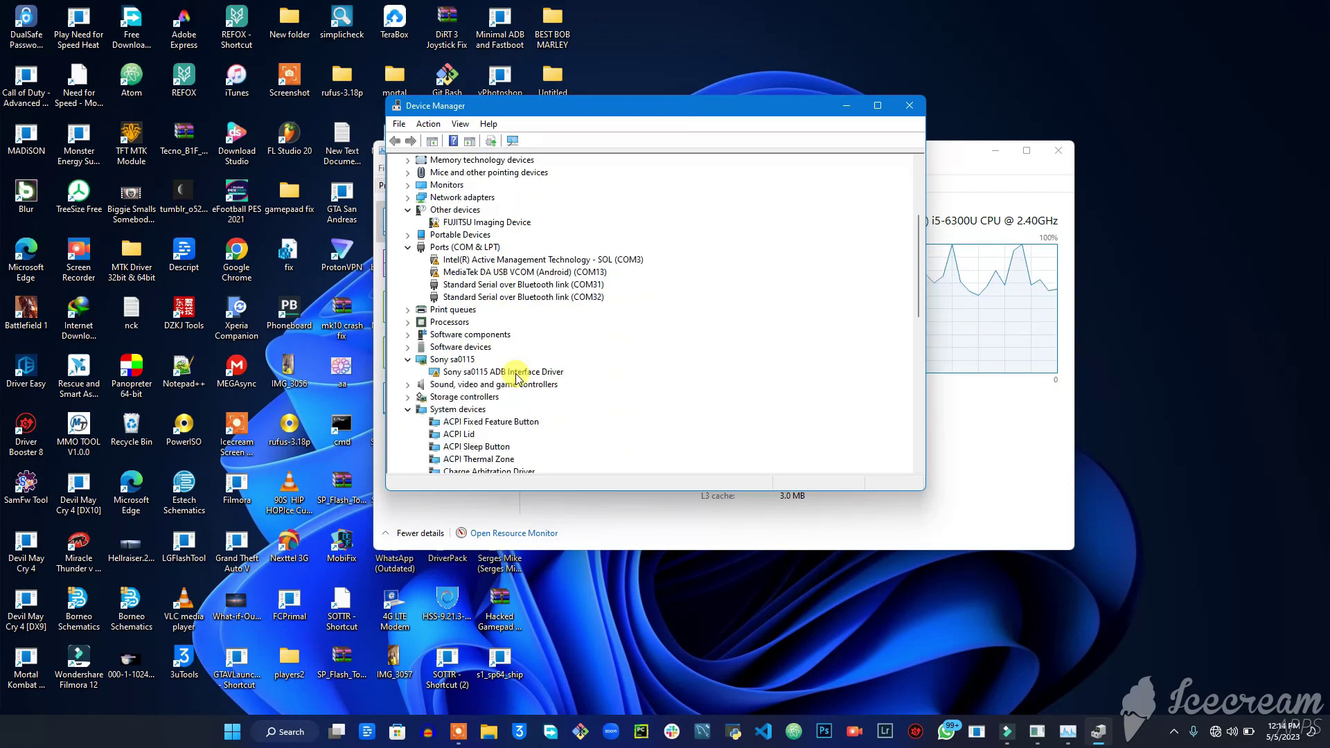
scroll(516, 378, "down", 1)
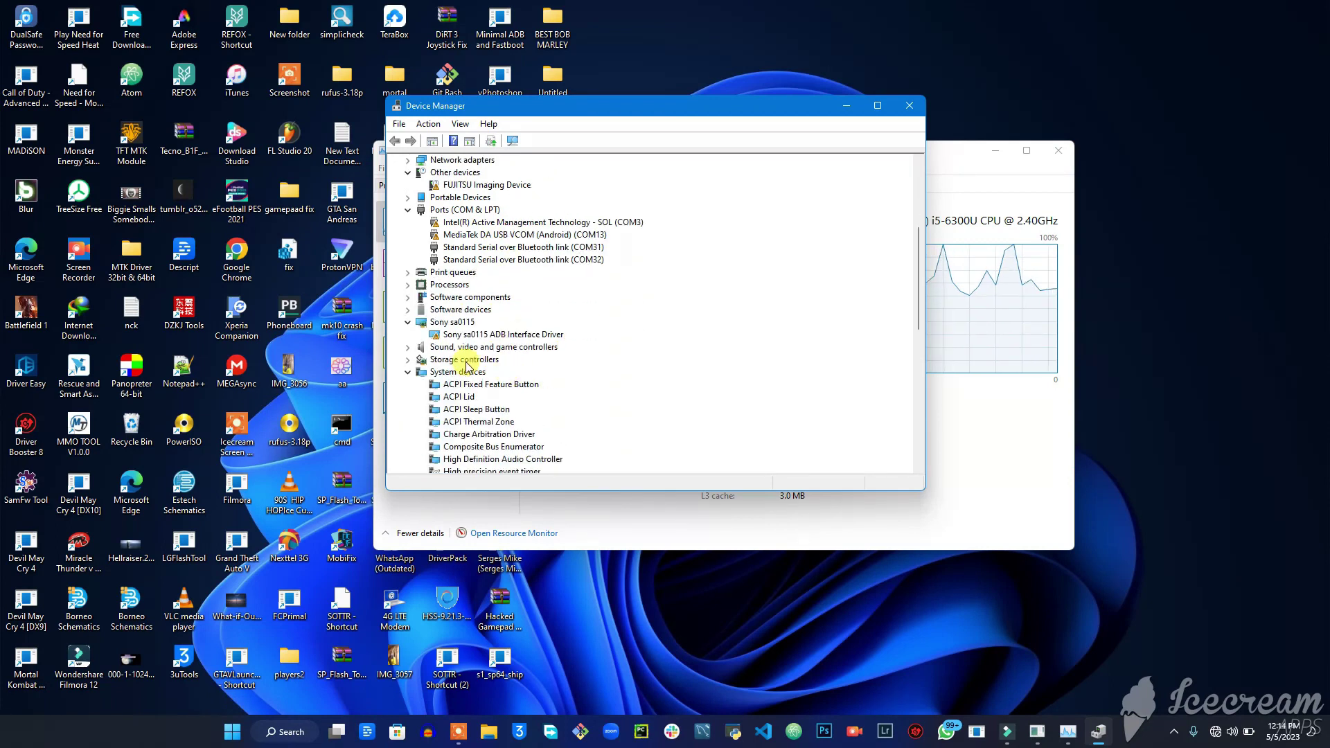
Expand System devices to reveal the High precision event timer entry
left_click(409, 371)
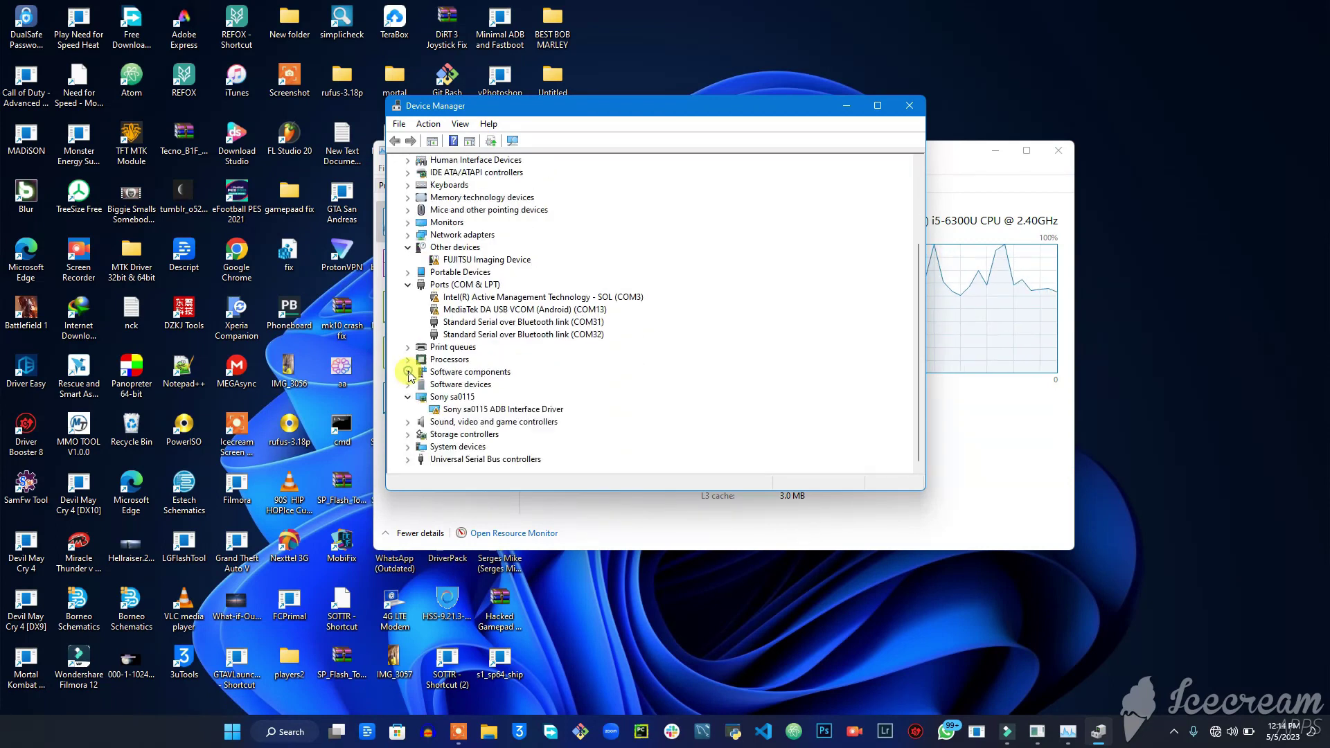
left_click(408, 448)
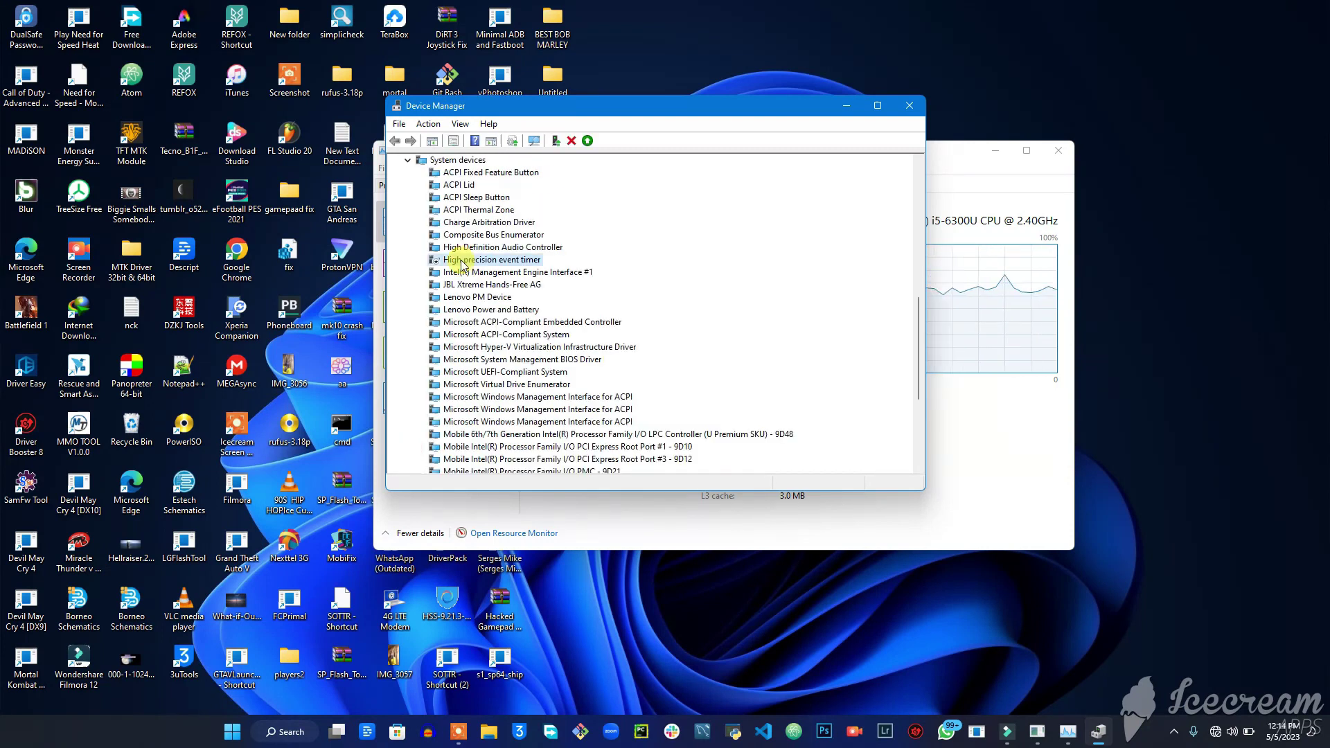
scroll(458, 238, "up", 1)
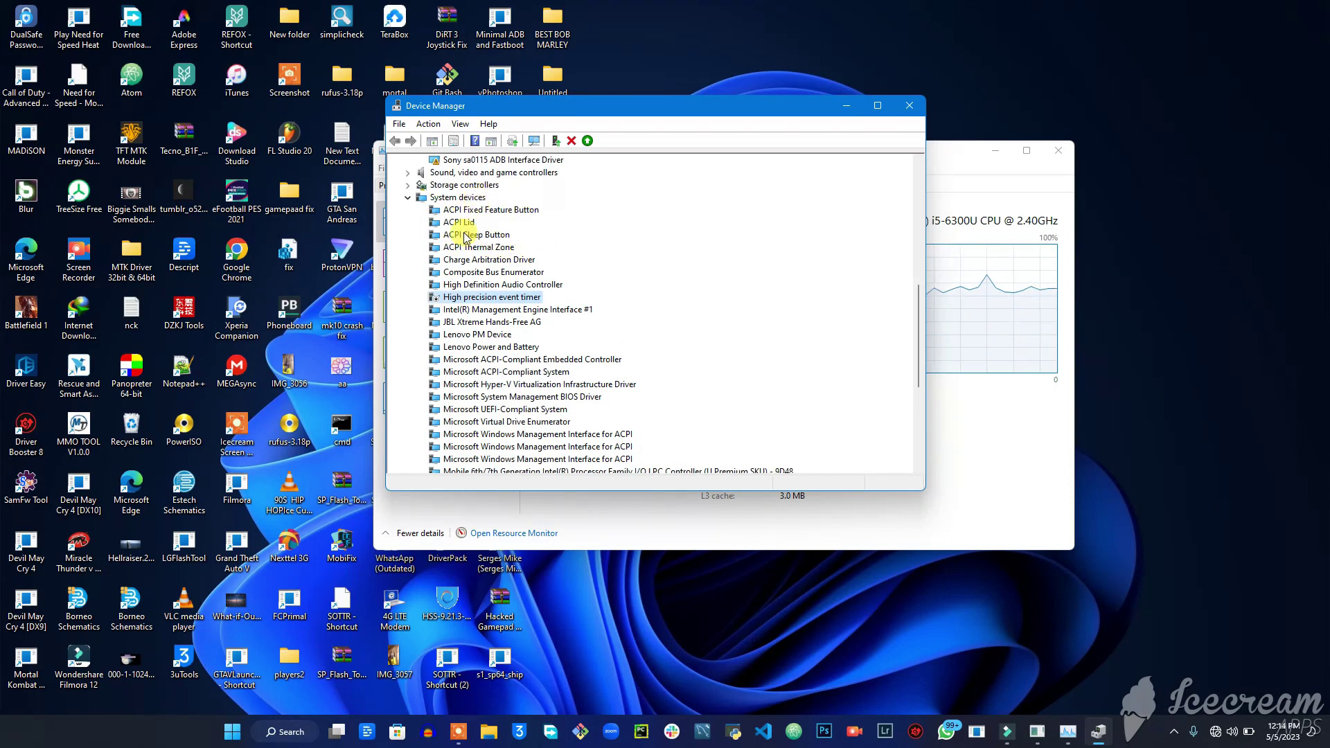
Confirm High precision event timer offers Enable device, then close Device Manager
right_click(465, 299)
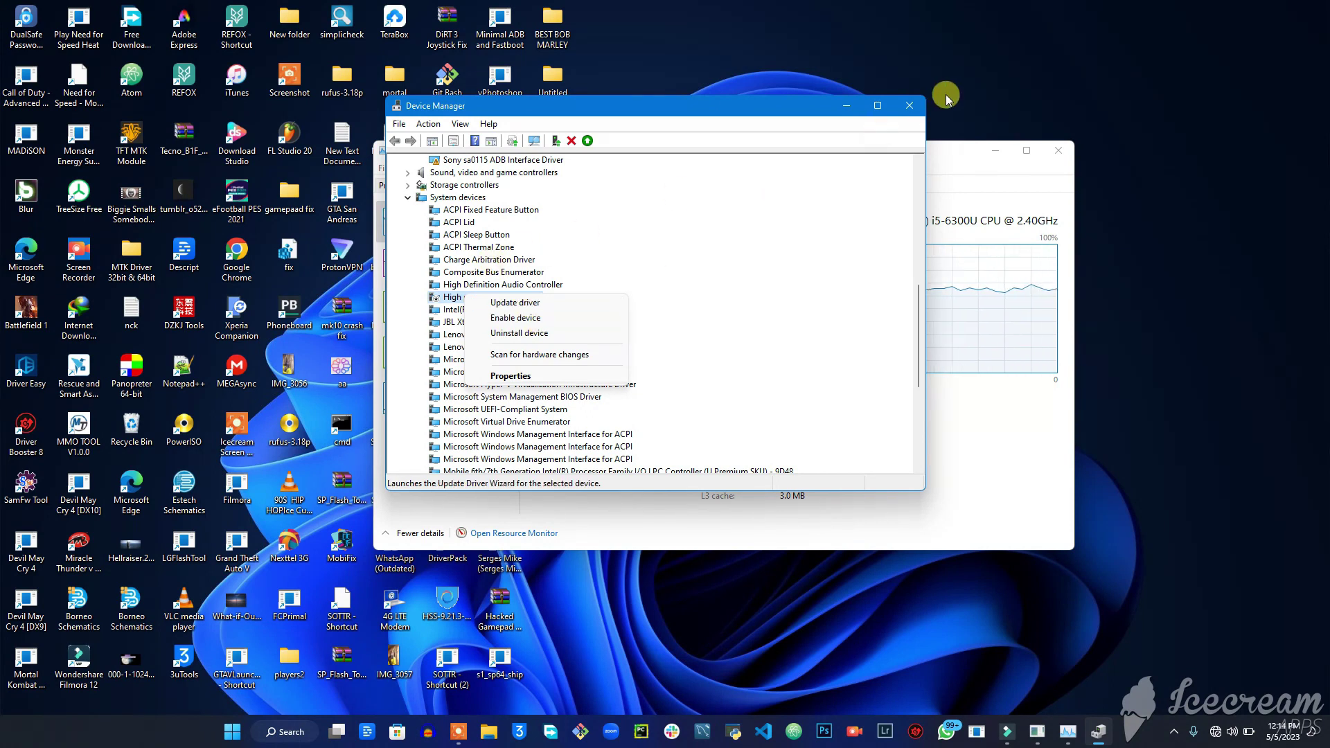
left_click(906, 103)
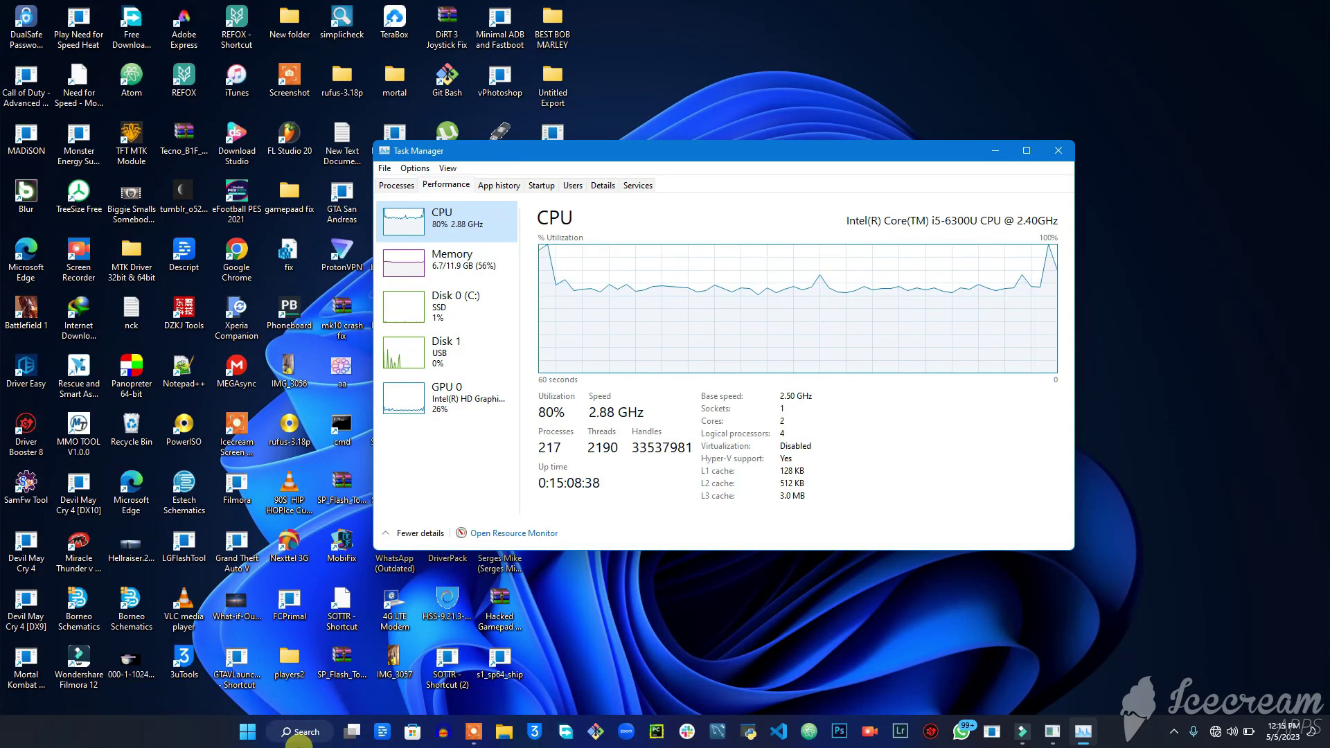
left_click(300, 734)
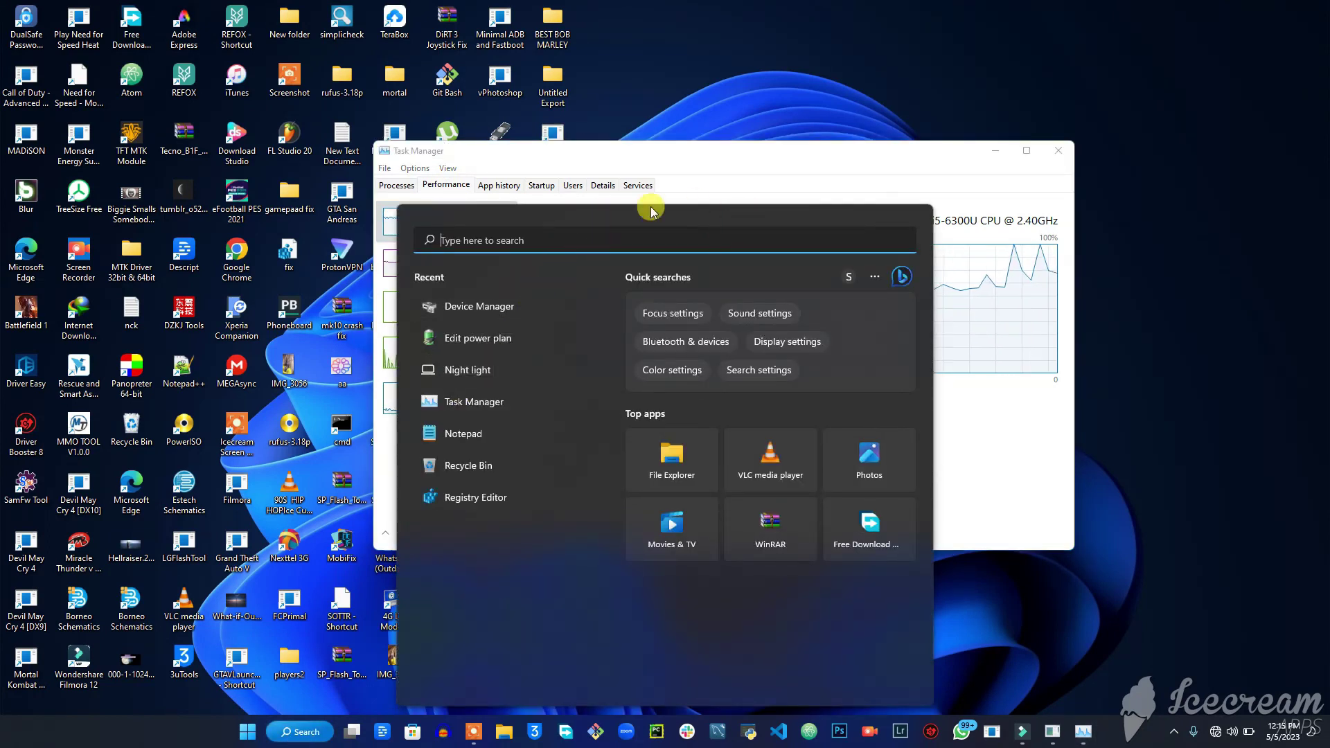
left_click(771, 156)
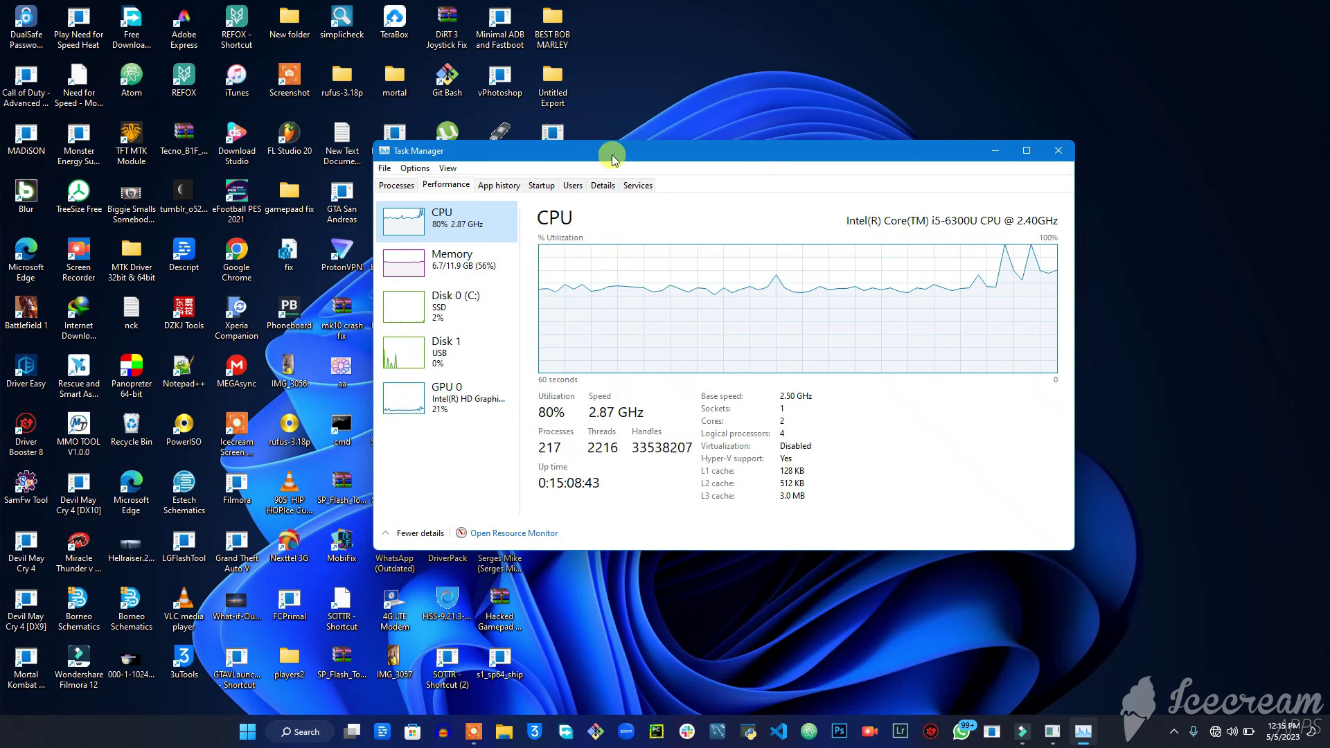
Show Task Manager's Startup apps list with each app's status and startup impact
left_click(541, 186)
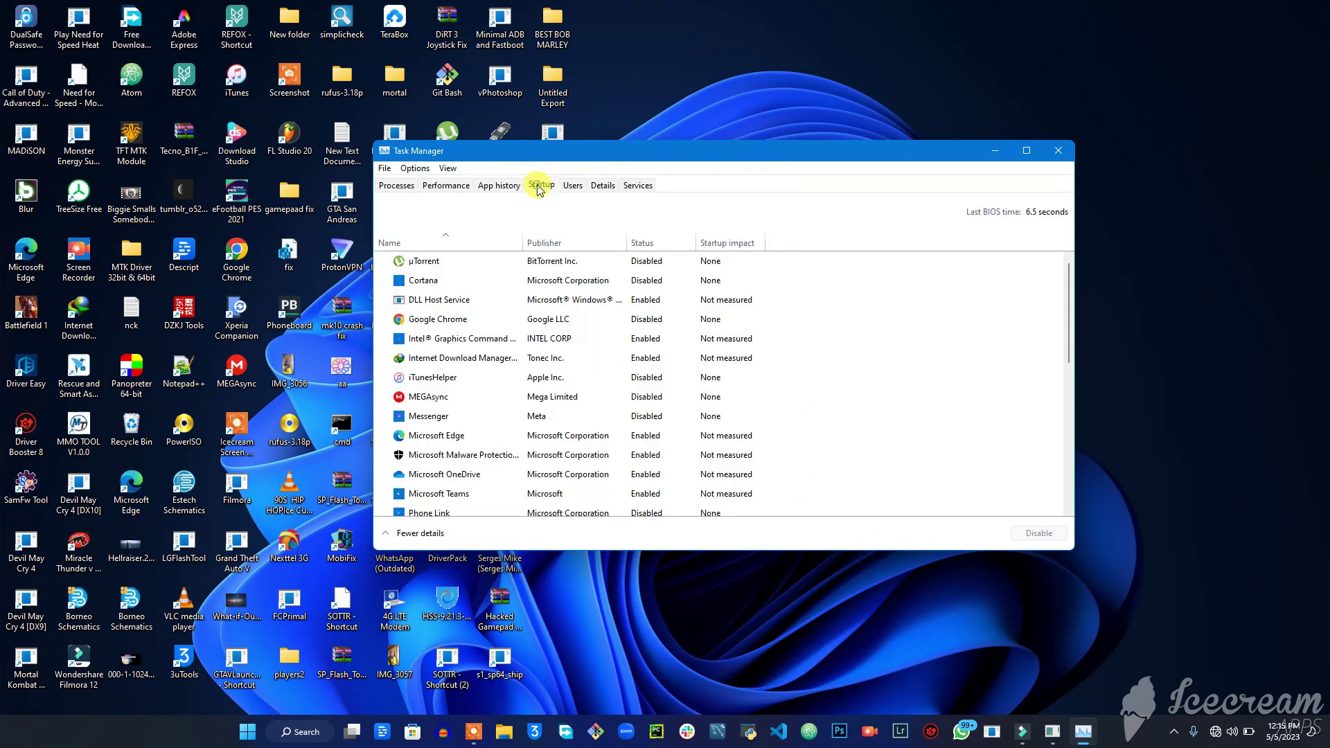
scroll(617, 335, "down", 1)
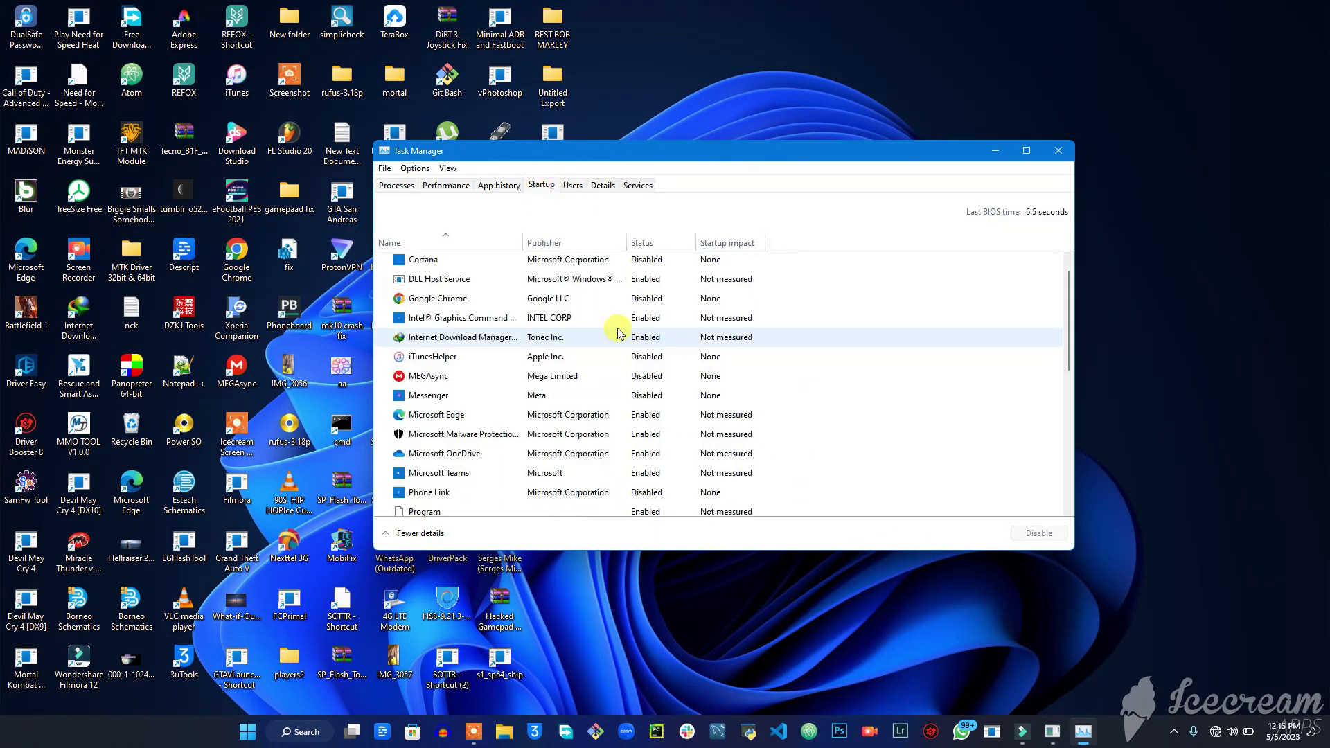
scroll(582, 303, "up", 1)
scroll(580, 304, "down", 2)
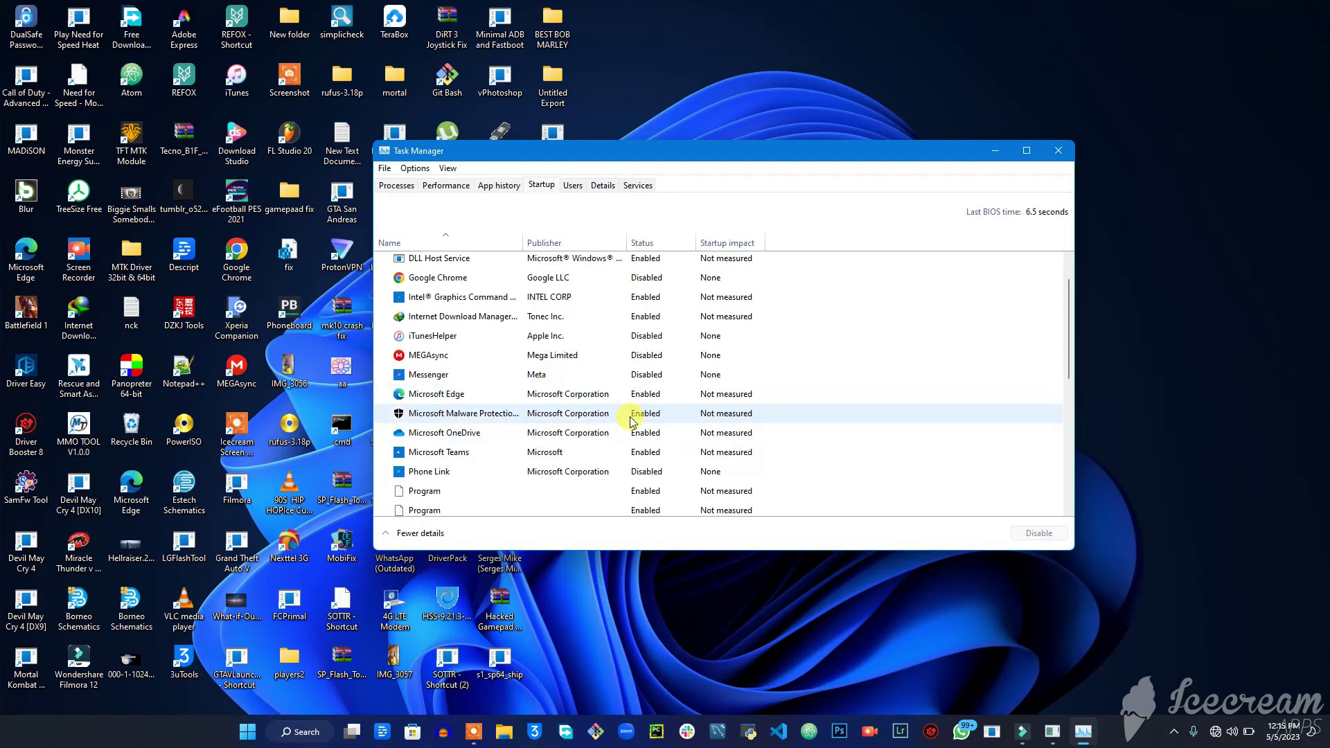
scroll(631, 420, "up", 1)
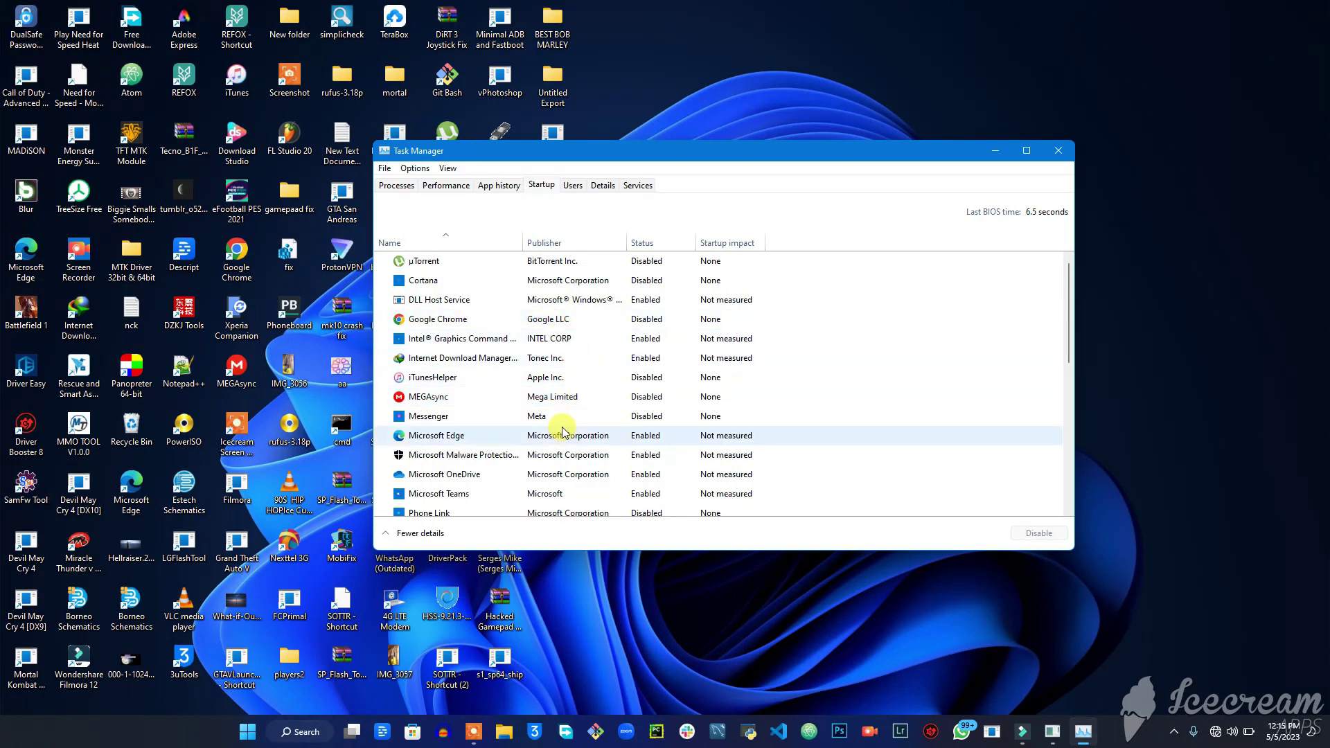
scroll(561, 457, "down", 1)
scroll(552, 447, "down", 4)
scroll(551, 406, "down", 3)
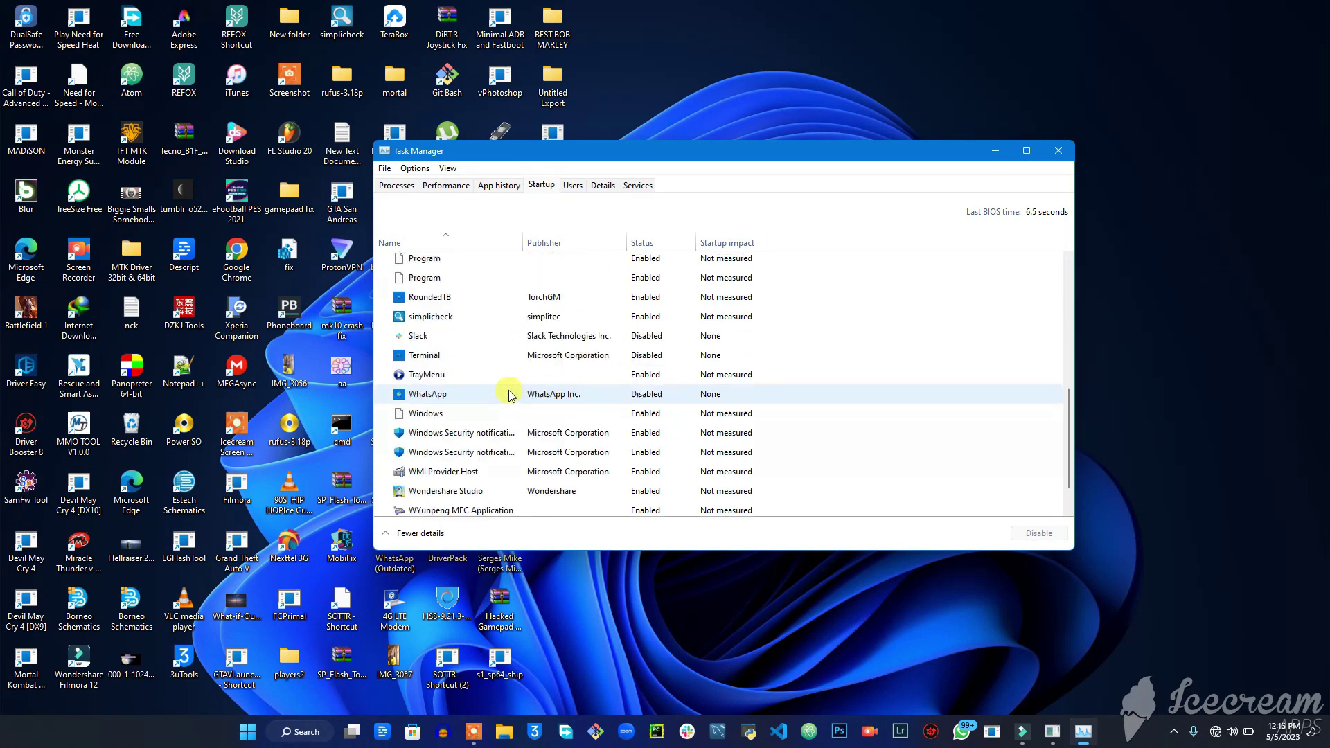